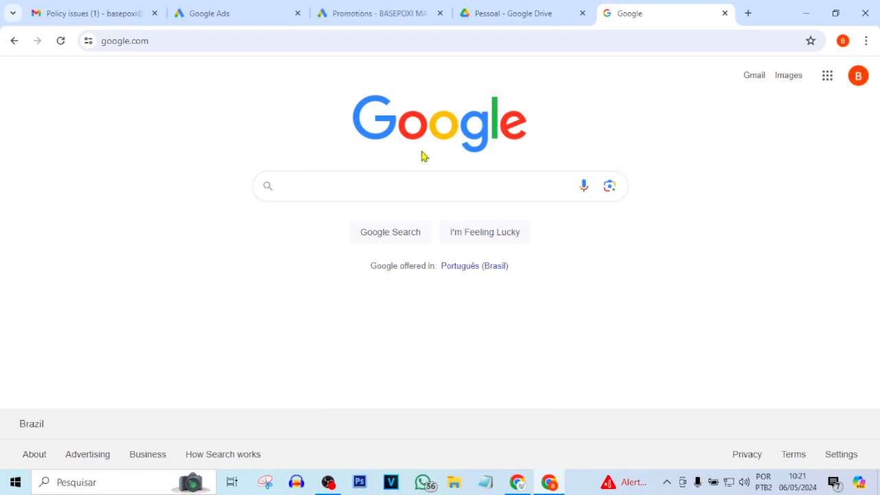
# - Search Google for "google analytics" and open the Google Analytics sign-in result
pyautogui.write('google')
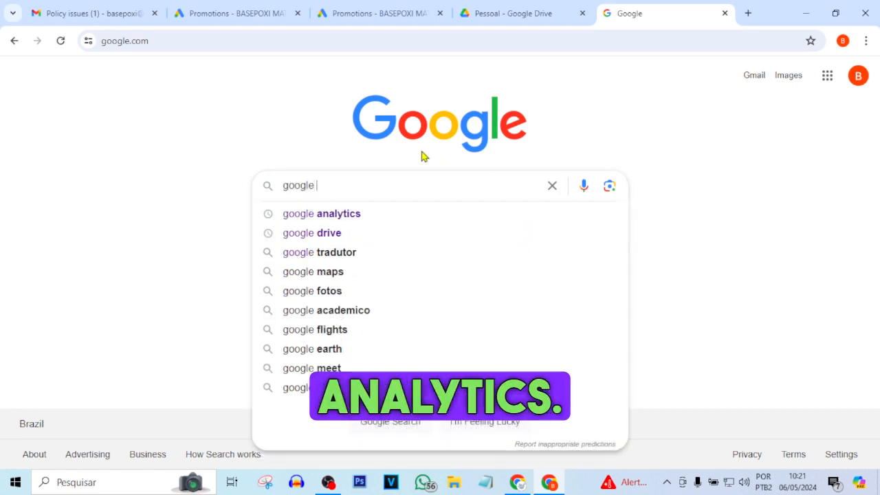
pyautogui.click(359, 214)
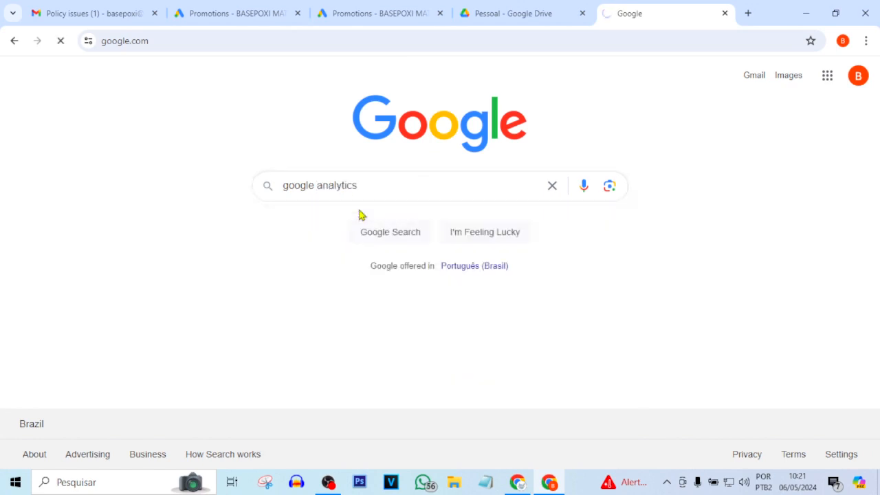
pyautogui.scroll(-3, 369, 183)
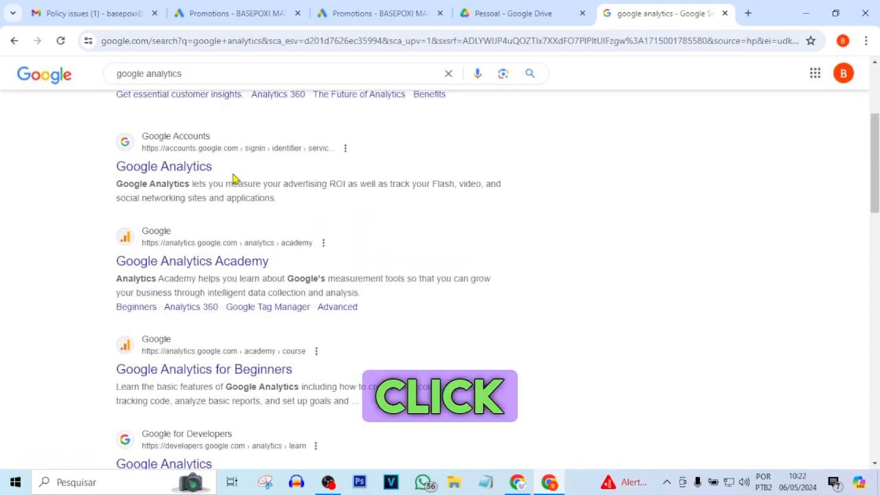
pyautogui.click(164, 175)
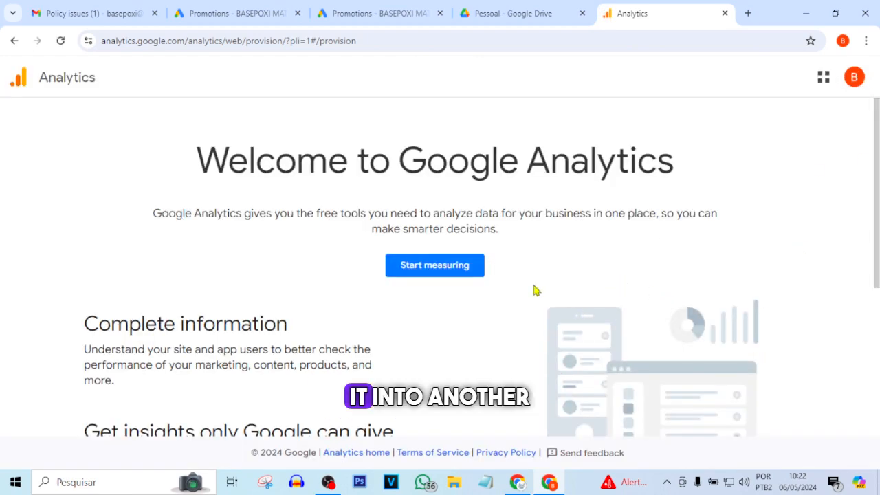
# - Translate the Google Analytics welcome page into Portuguese
pyautogui.click(867, 41)
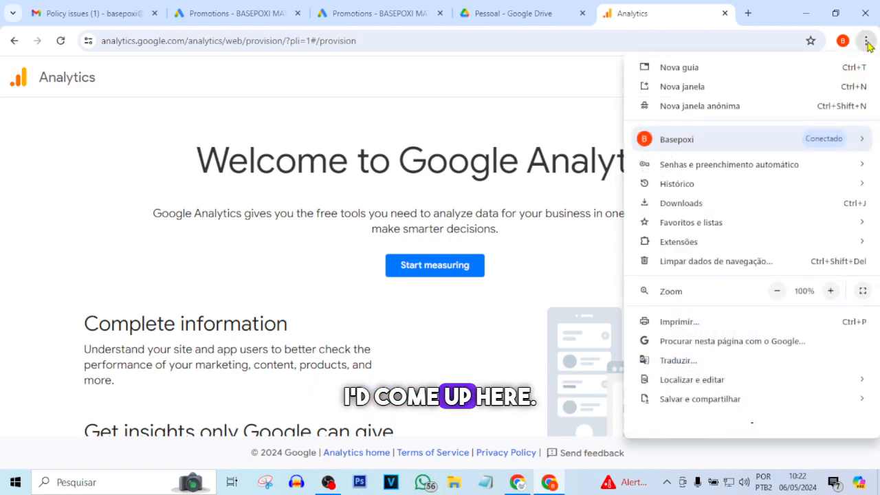
pyautogui.click(680, 366)
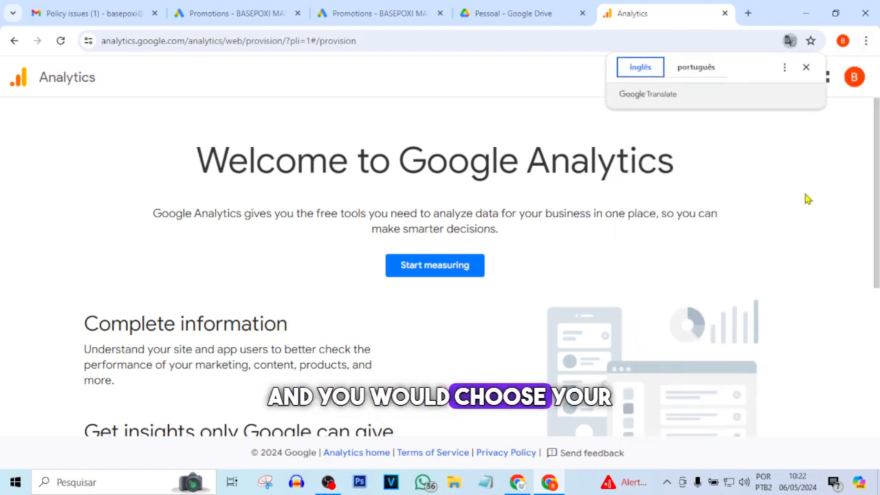
pyautogui.click(698, 67)
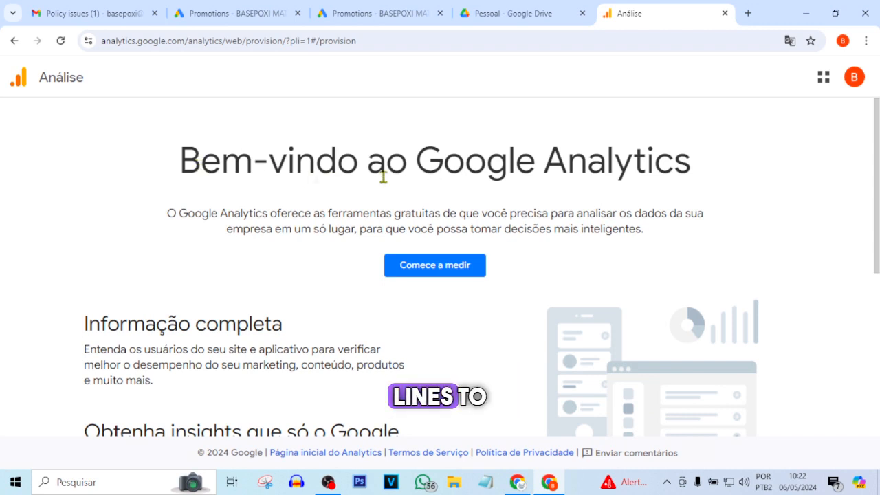
# - Start measuring to begin the Analytics account setup, and look over the account details form
pyautogui.click(439, 269)
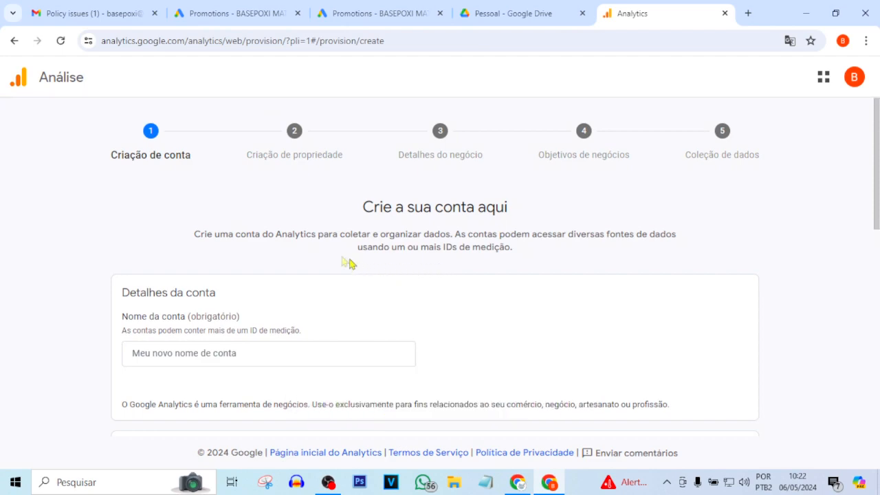
pyautogui.scroll(-1, 312, 233)
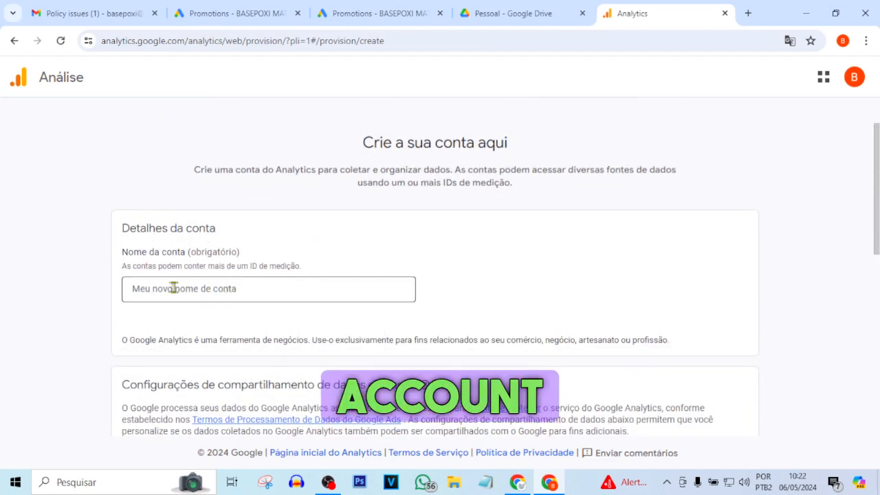
pyautogui.scroll(-5, 403, 255)
pyautogui.scroll(1, 403, 253)
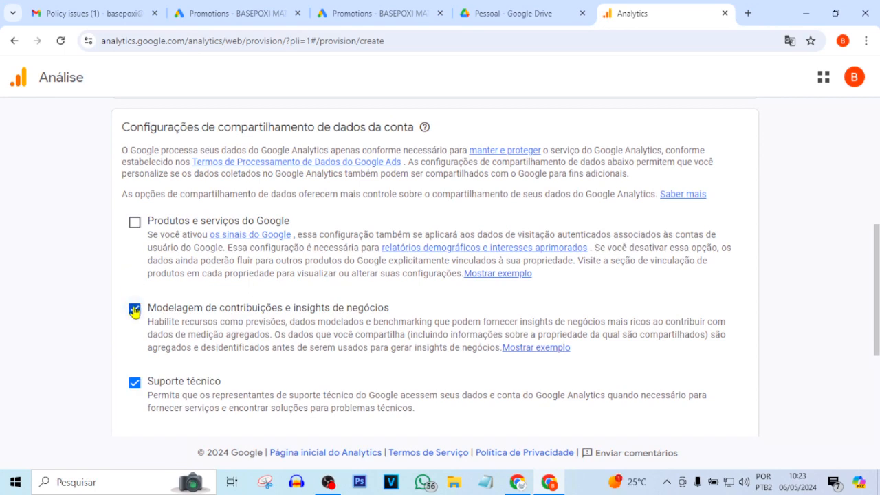
# - Keep modelling and business insights, technical support and business recommendations enabled for data sharing, and continue to property creation
pyautogui.scroll(-1, 186, 305)
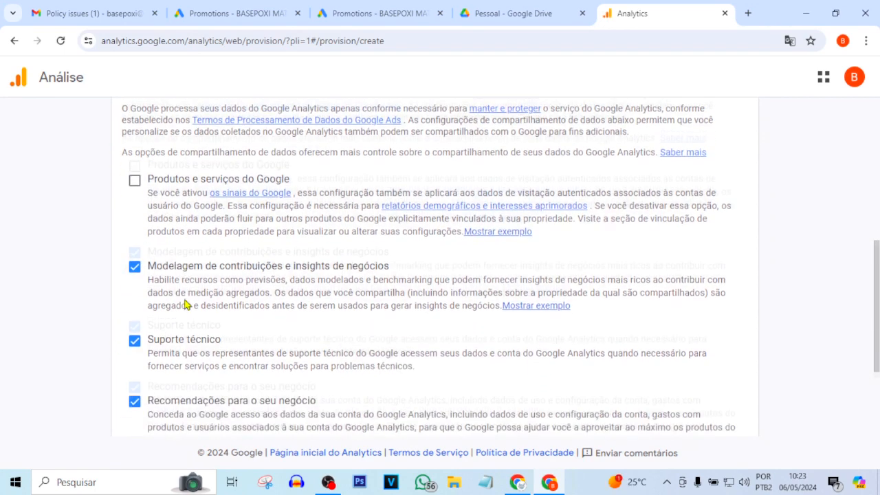
pyautogui.scroll(-2, 141, 323)
pyautogui.scroll(3, 154, 324)
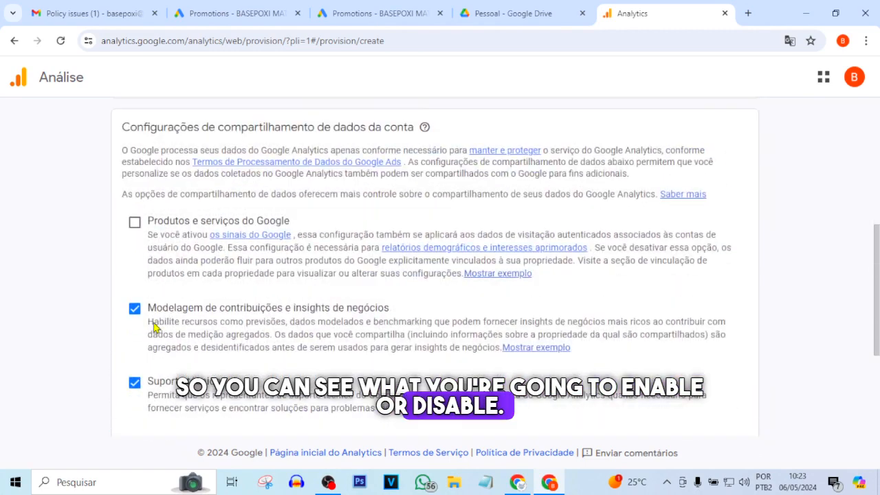
pyautogui.click(134, 310)
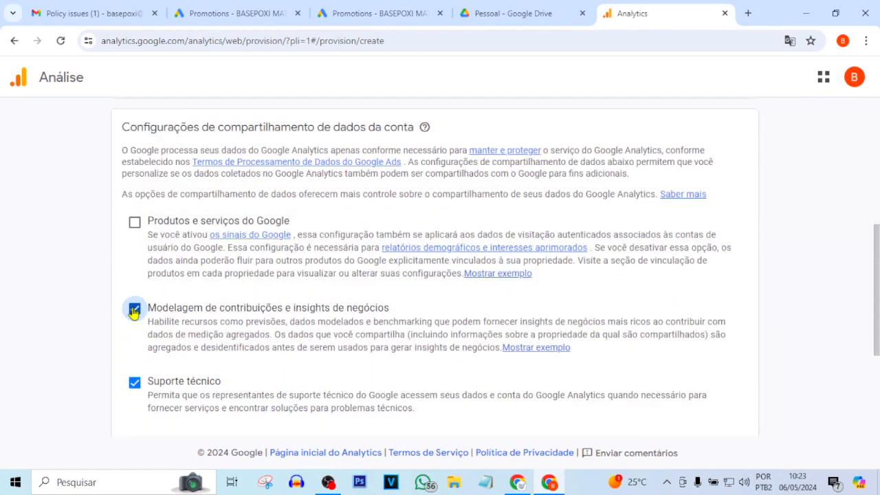
pyautogui.scroll(-2, 452, 311)
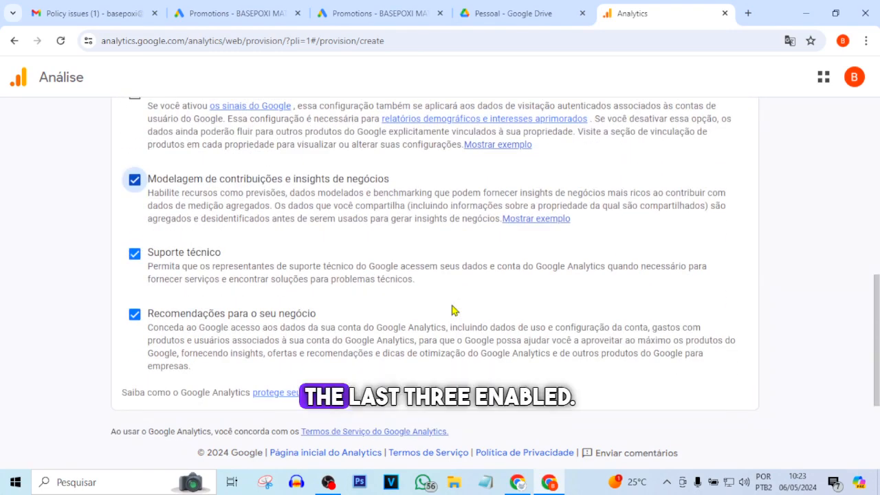
pyautogui.scroll(1, 452, 326)
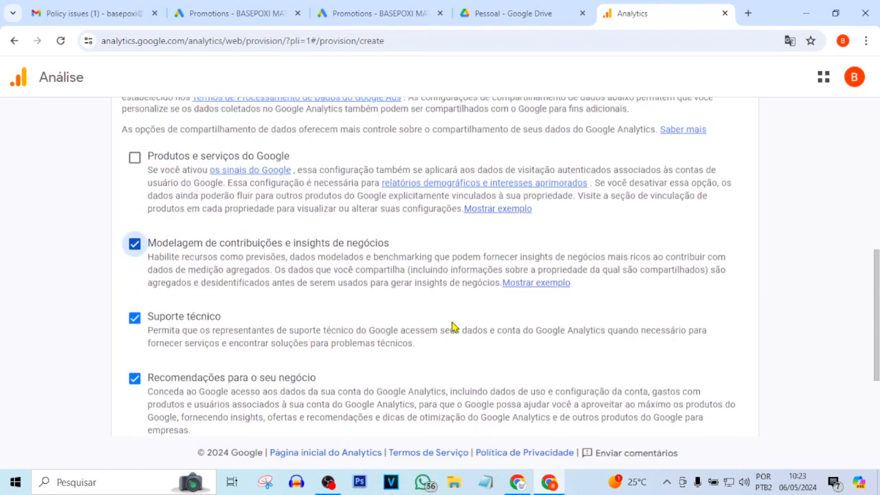
pyautogui.scroll(-2, 453, 327)
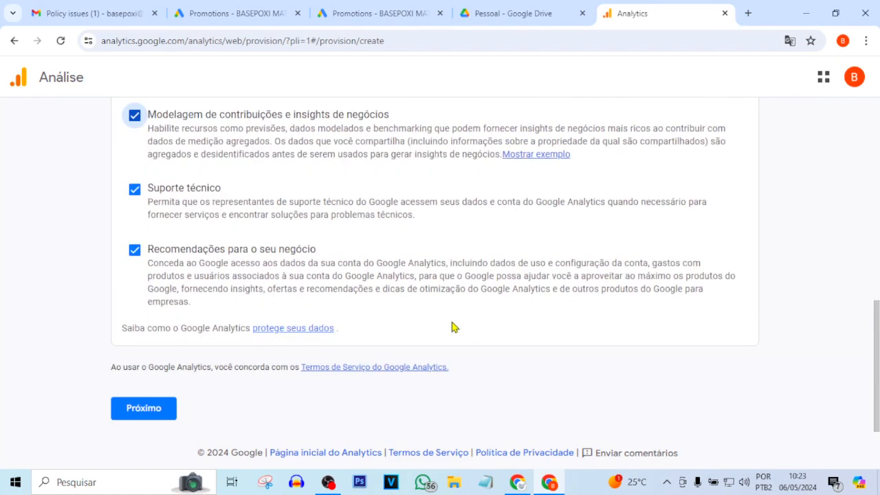
pyautogui.click(166, 410)
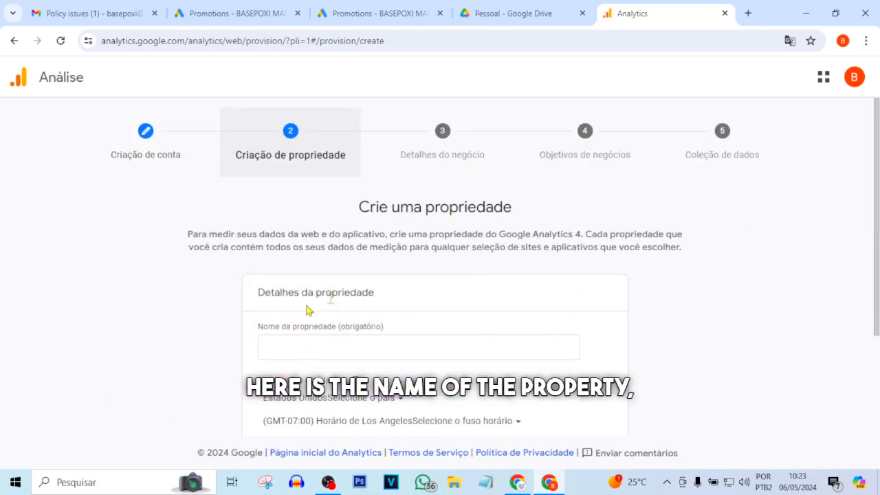
# - Fill in the required property name on the property details form and continue to the business details
pyautogui.scroll(-2, 332, 323)
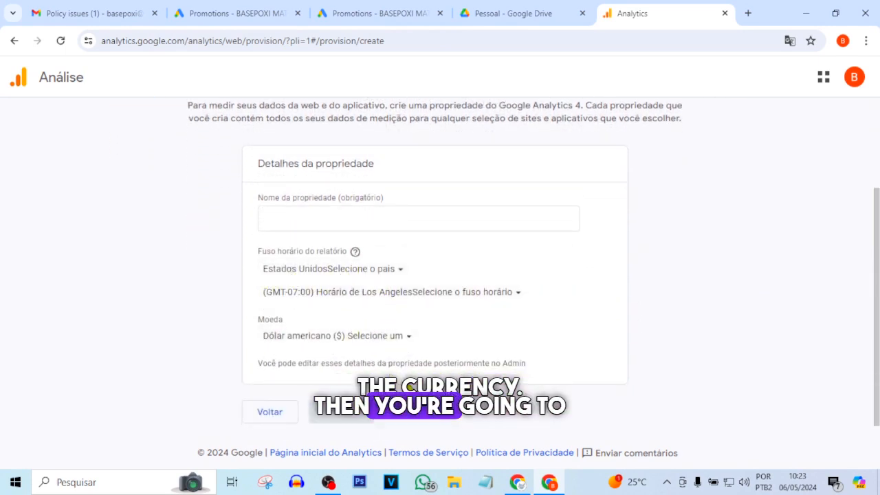
pyautogui.click(383, 222)
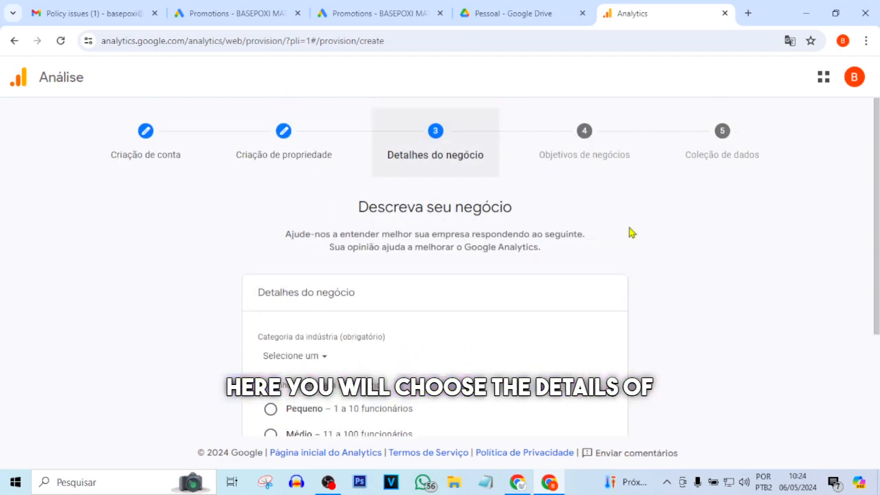
# - Choose an industry category and a company size for the business details, and continue to the business objectives
pyautogui.scroll(-2, 551, 252)
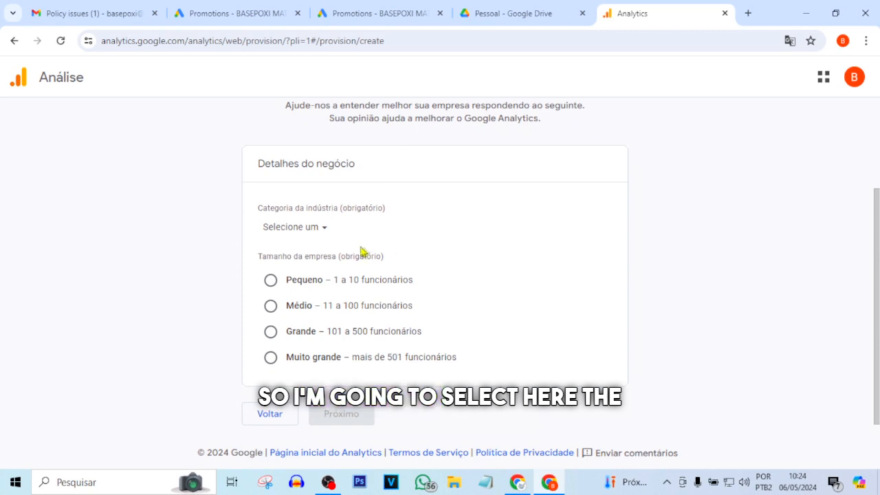
pyautogui.click(324, 228)
pyautogui.click(588, 236)
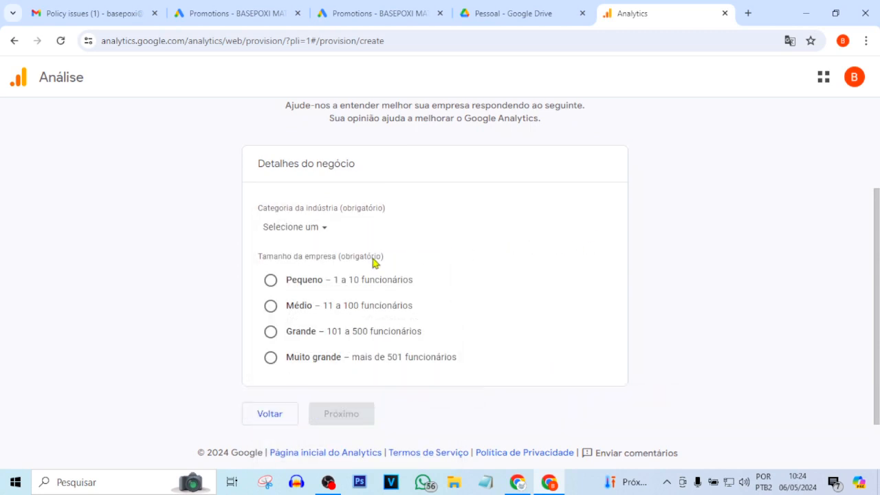
pyautogui.scroll(-1, 398, 355)
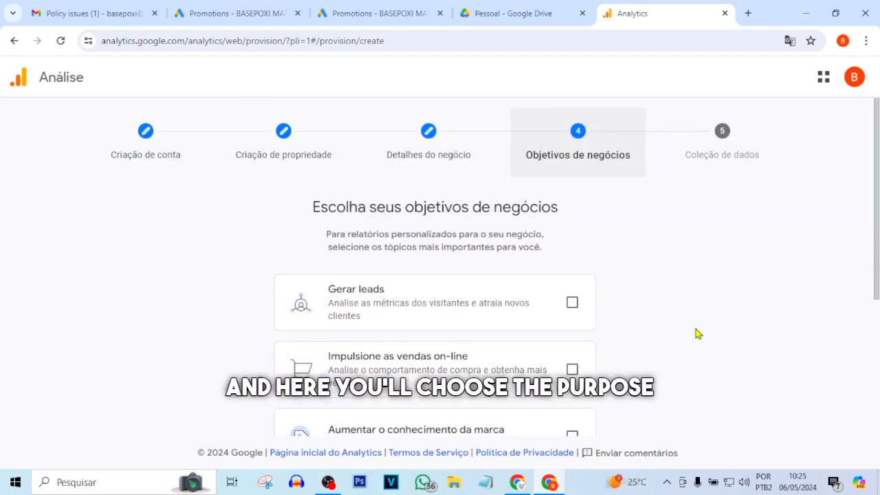
# - Select the objectives for generating leads, boosting online sales, raising brand awareness and examining user behaviour
pyautogui.scroll(-1, 548, 252)
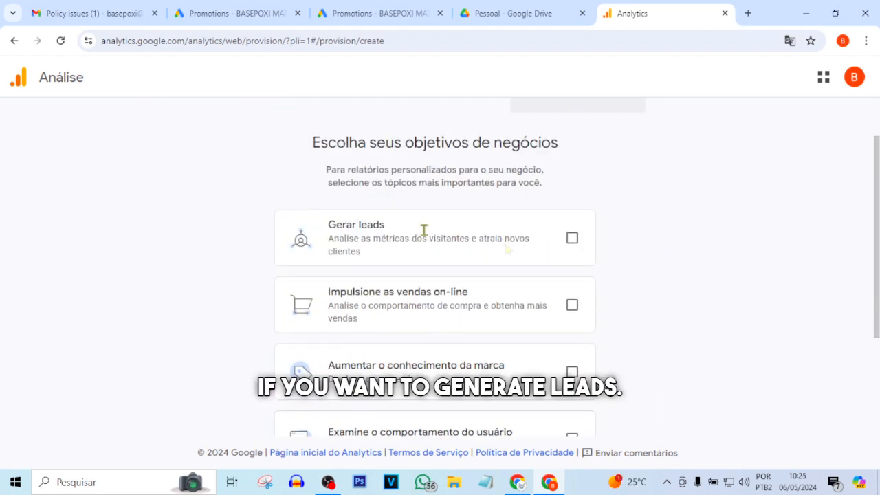
pyautogui.click(572, 238)
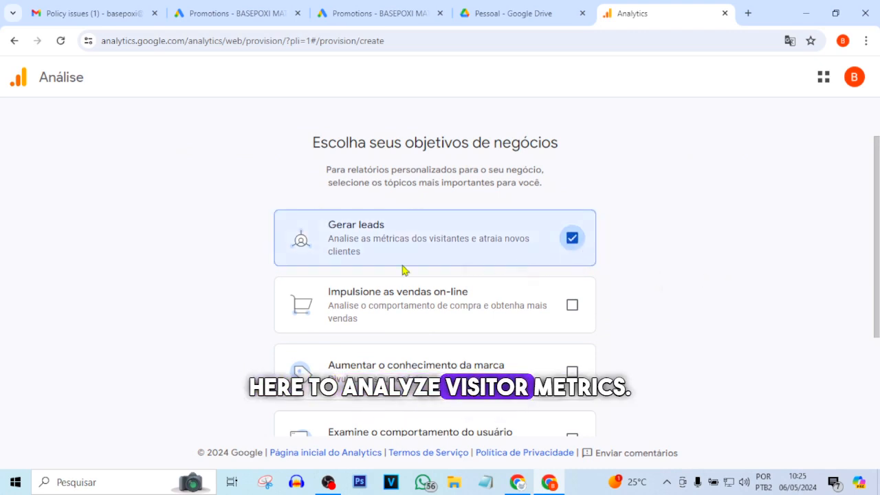
pyautogui.click(574, 306)
pyautogui.click(574, 374)
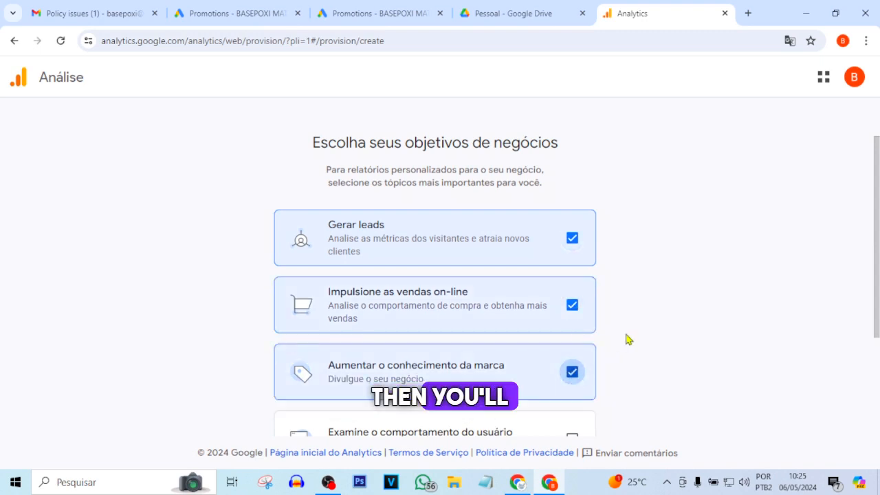
pyautogui.scroll(-2, 619, 337)
pyautogui.click(572, 313)
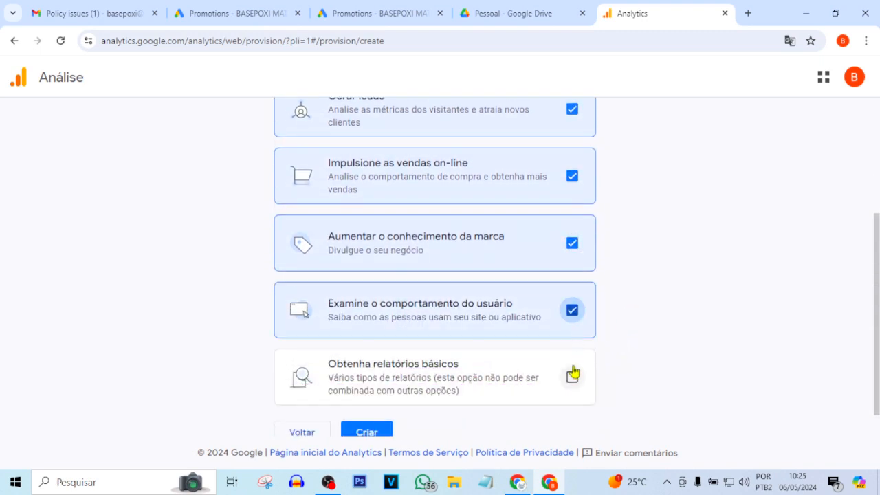
# - Choose Obtenha relatórios básicos as the business objective and create the account
pyautogui.click(572, 378)
pyautogui.scroll(-1, 450, 429)
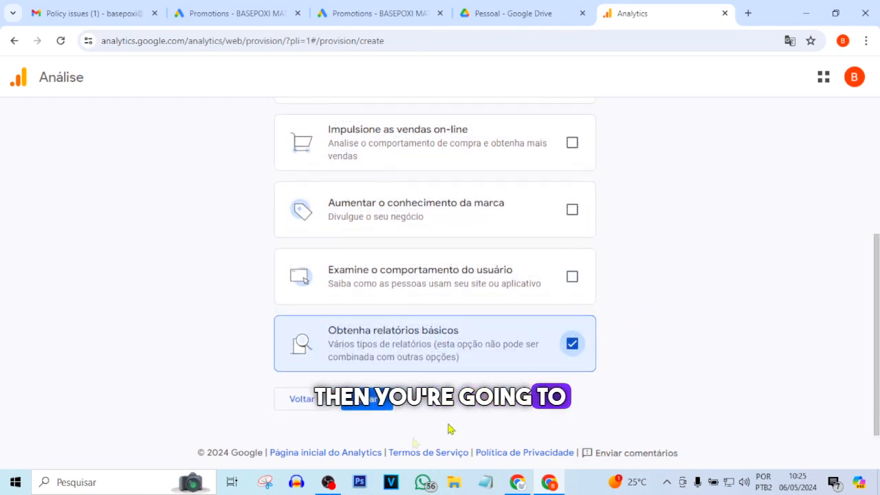
pyautogui.click(366, 400)
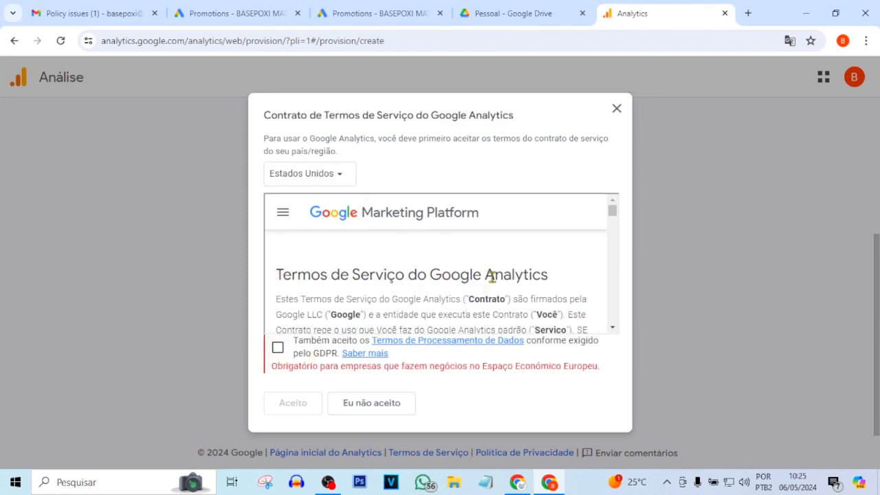
# - Agree to the GDPR data processing terms and accept the Google Analytics Terms of Service
pyautogui.scroll(-5, 492, 275)
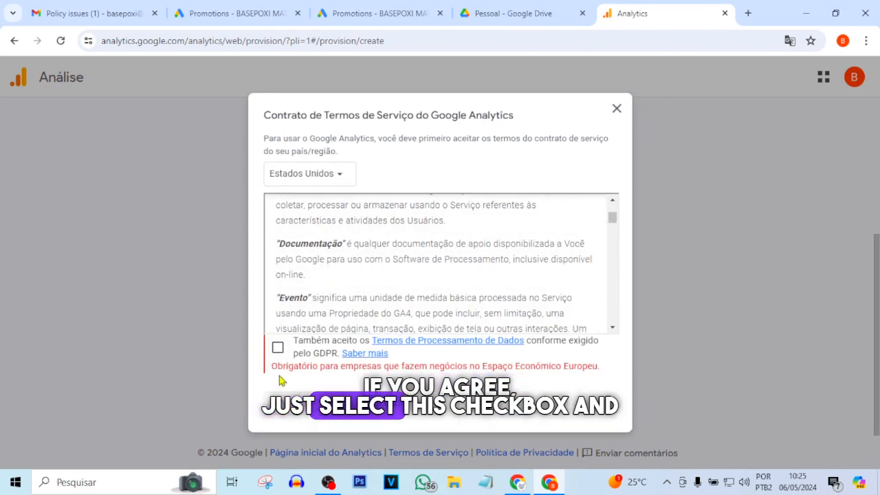
pyautogui.click(278, 348)
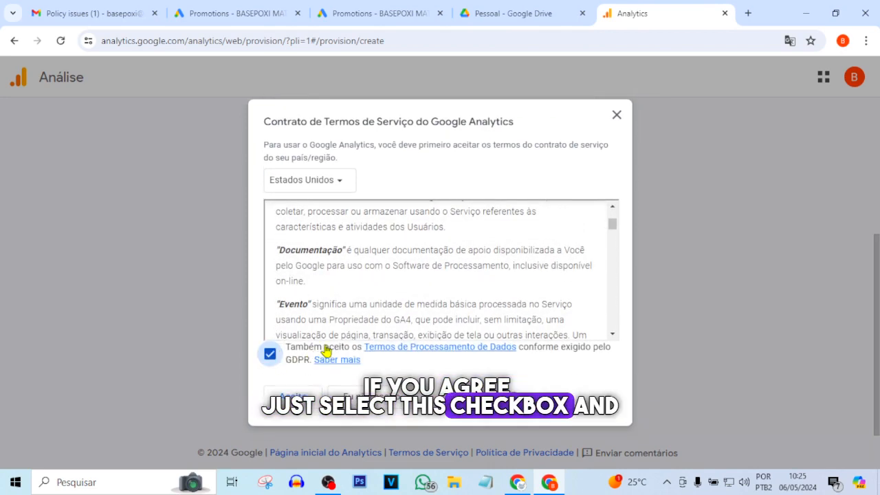
pyautogui.click(288, 397)
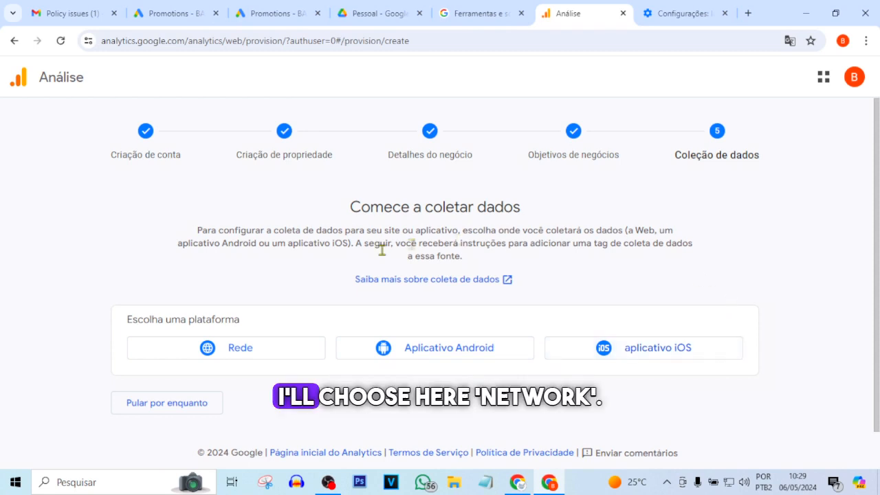
# - Choose the web platform (Rede) for data collection and show the remaining enhanced measurement items
pyautogui.click(264, 355)
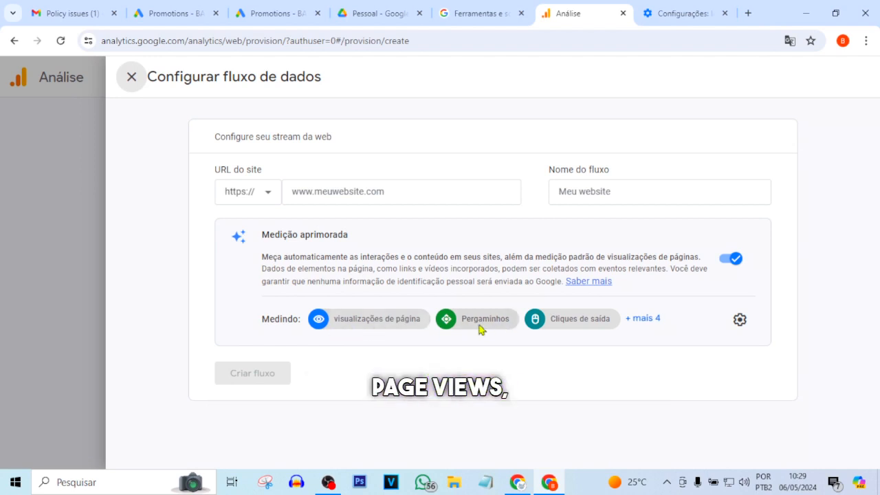
pyautogui.click(646, 318)
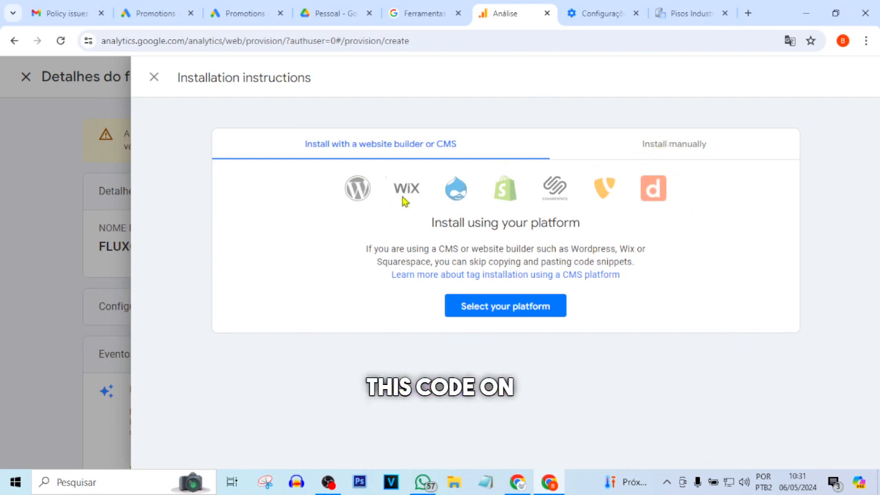
# - Show the manual installation instructions and copy the whole Google tag snippet
pyautogui.click(674, 146)
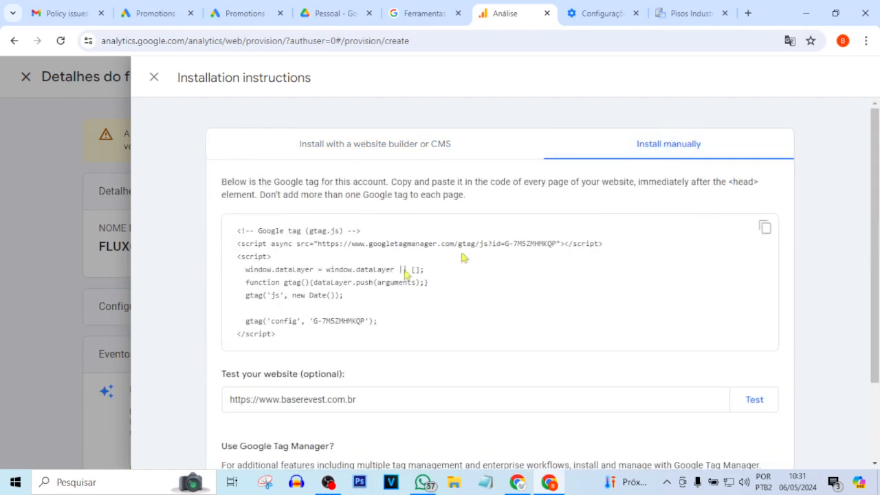
pyautogui.moveTo(282, 335); pyautogui.dragTo(234, 227)
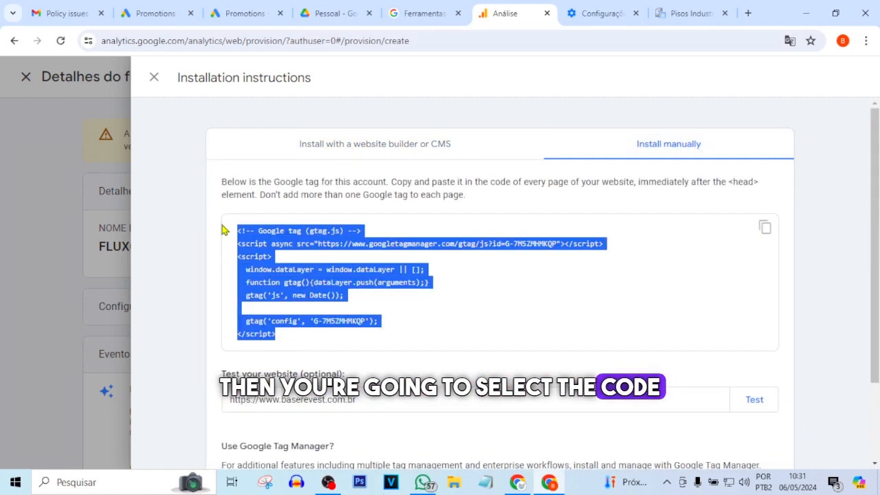
pyautogui.click(765, 228)
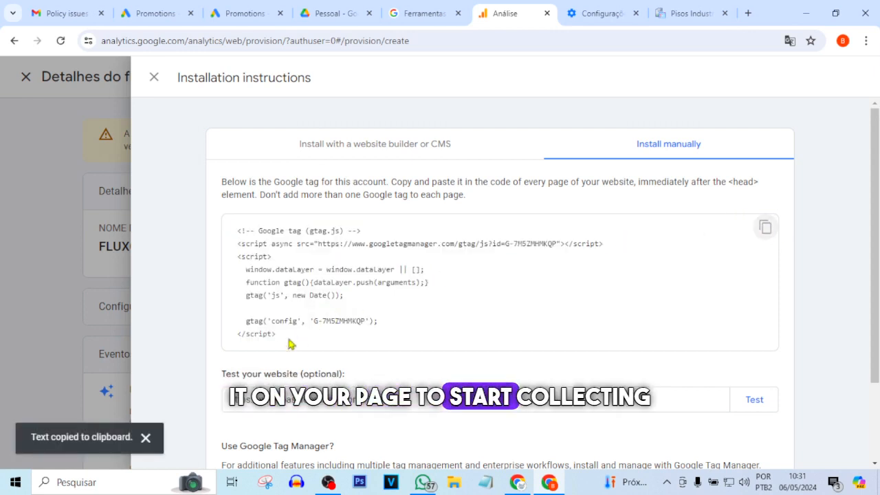
pyautogui.moveTo(295, 337); pyautogui.dragTo(203, 248)
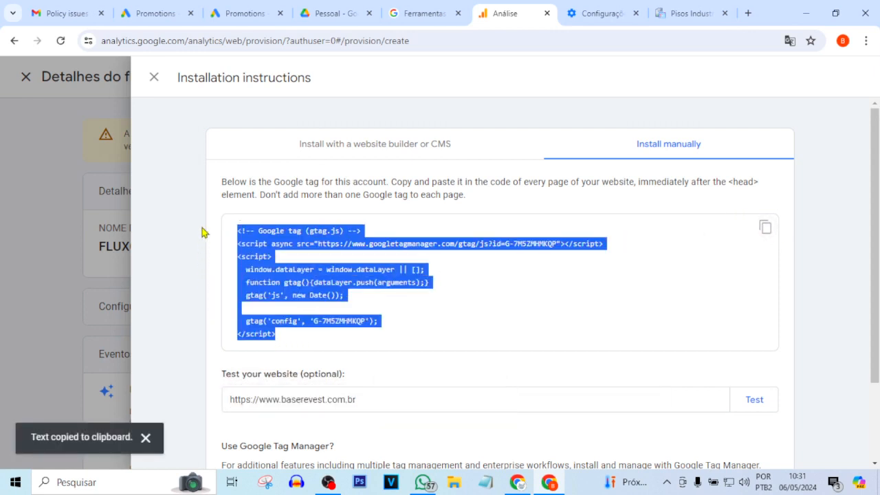